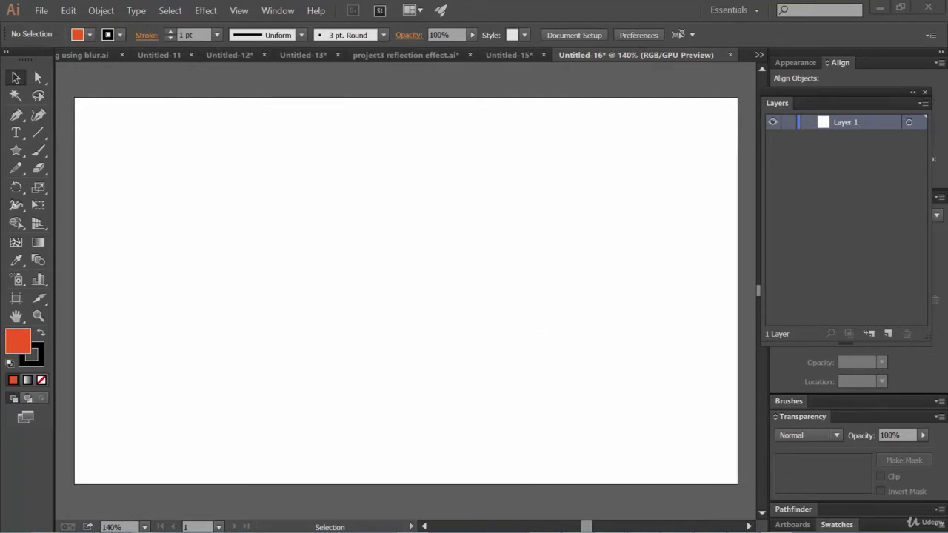
Draw two overlapping rectangles on the artboard and fill the second, lower one with red.
drag(23, 155, 66, 150)
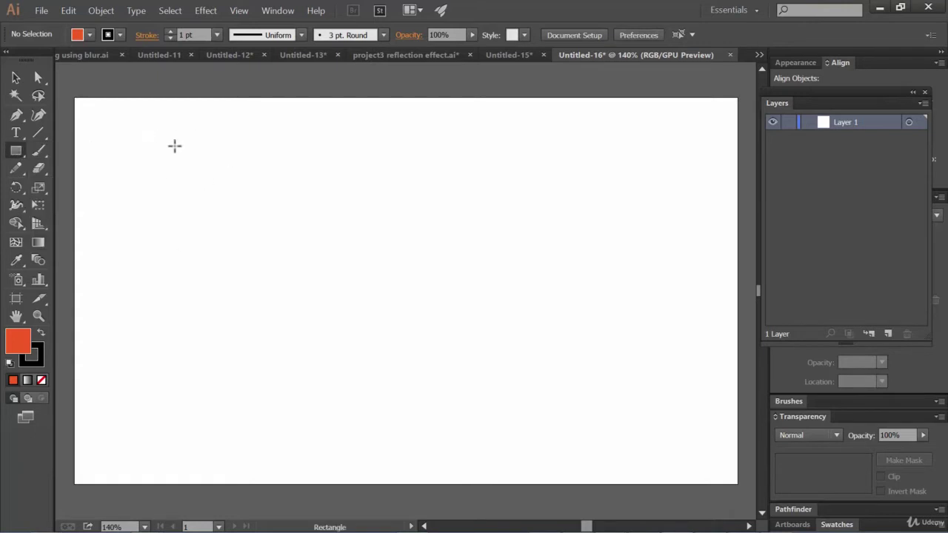
drag(145, 135, 491, 290)
drag(351, 218, 601, 393)
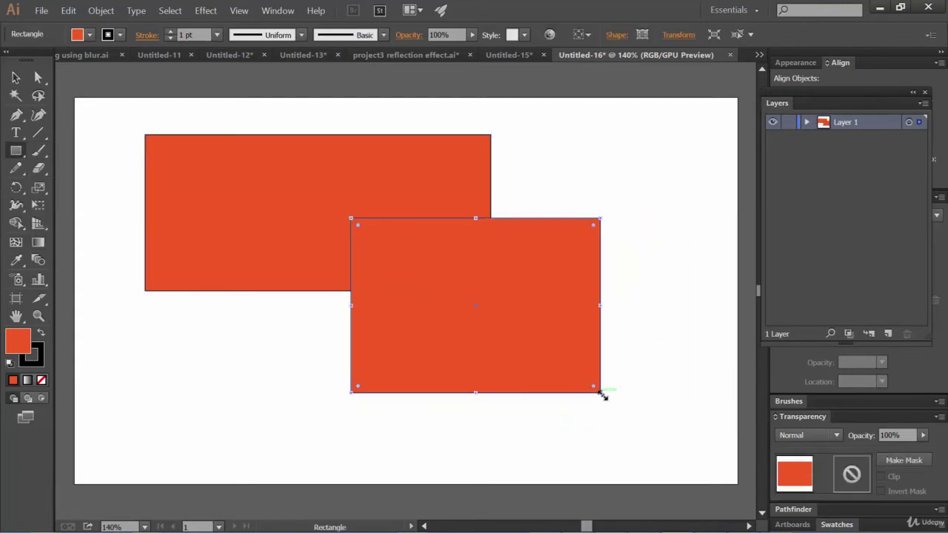
click(89, 35)
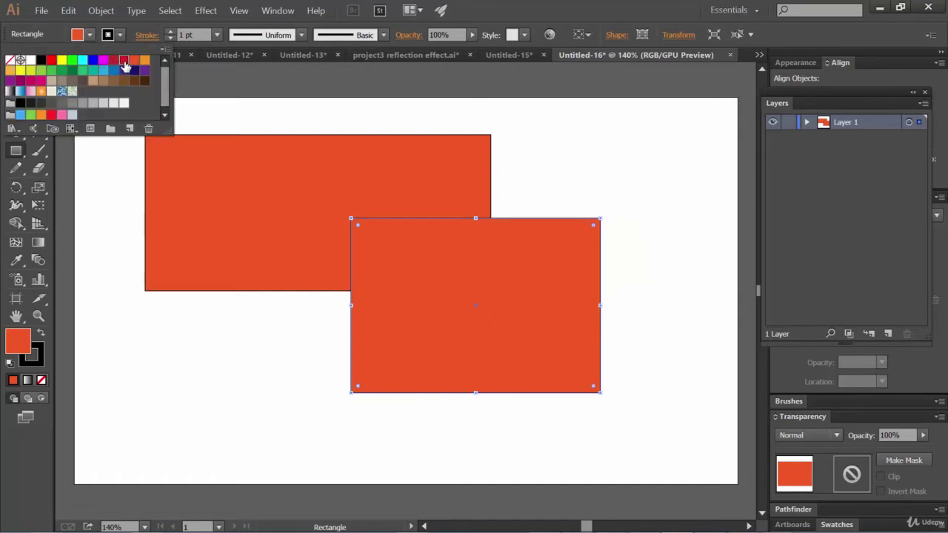
click(123, 61)
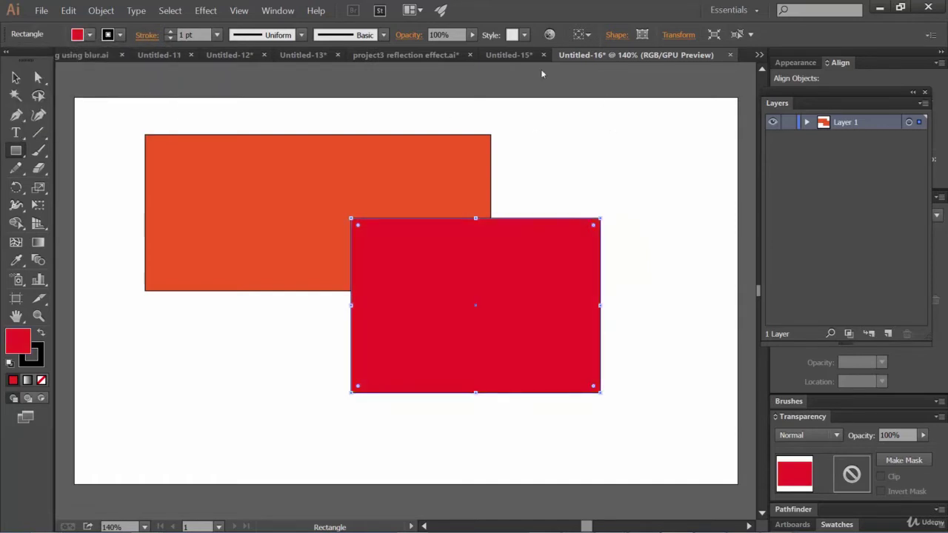
Draw a third rectangle about 236 × 215 px overlapping the orange one's lower-left corner, and fill it with bright green.
drag(103, 228, 267, 376)
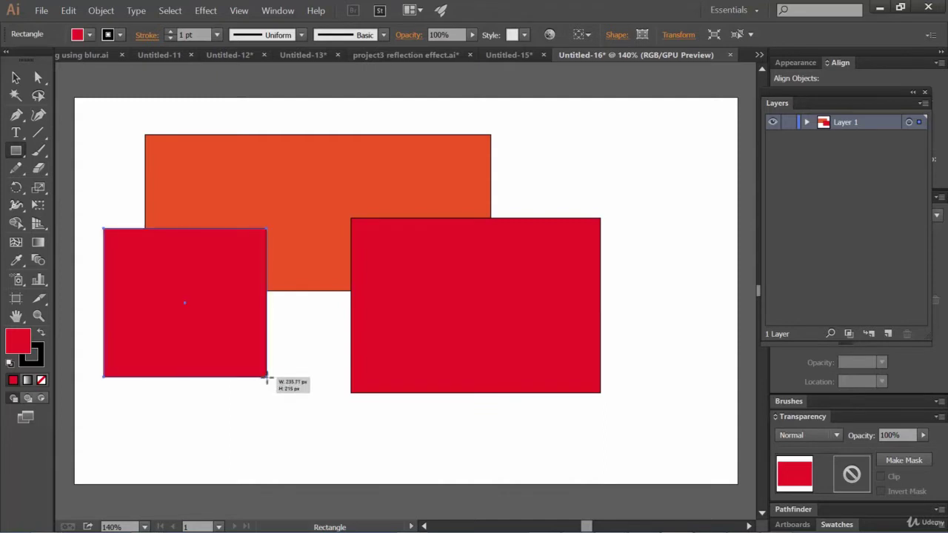
click(89, 35)
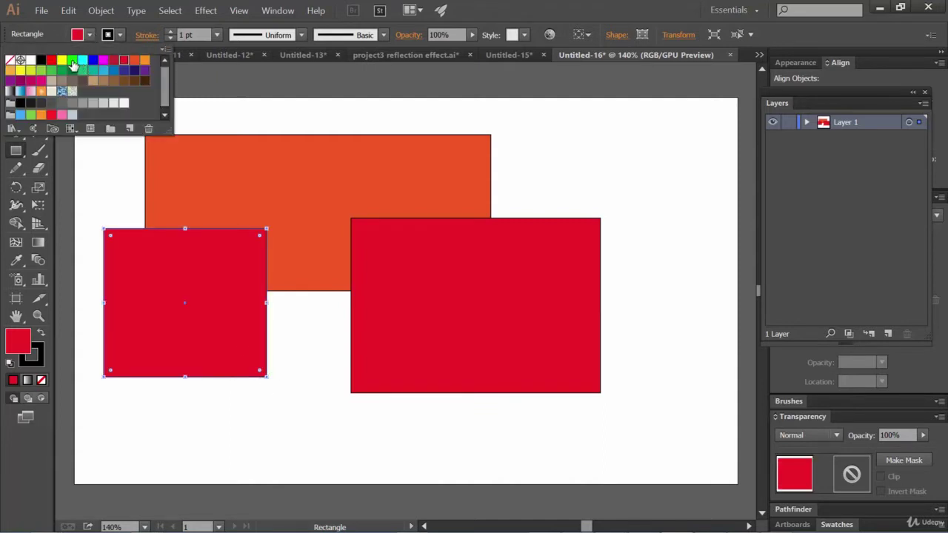
click(72, 60)
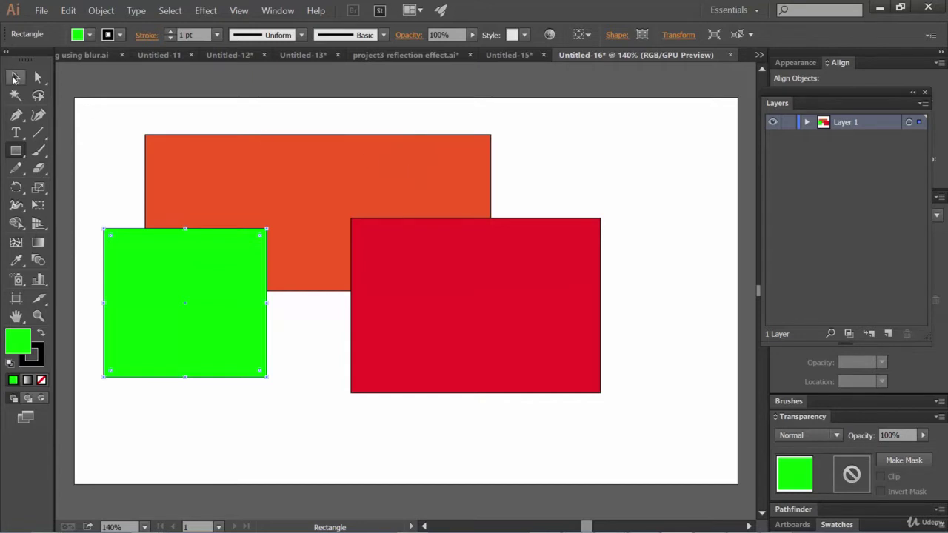
Select the orange rectangle and review its available stacking-order commands without applying one.
click(16, 78)
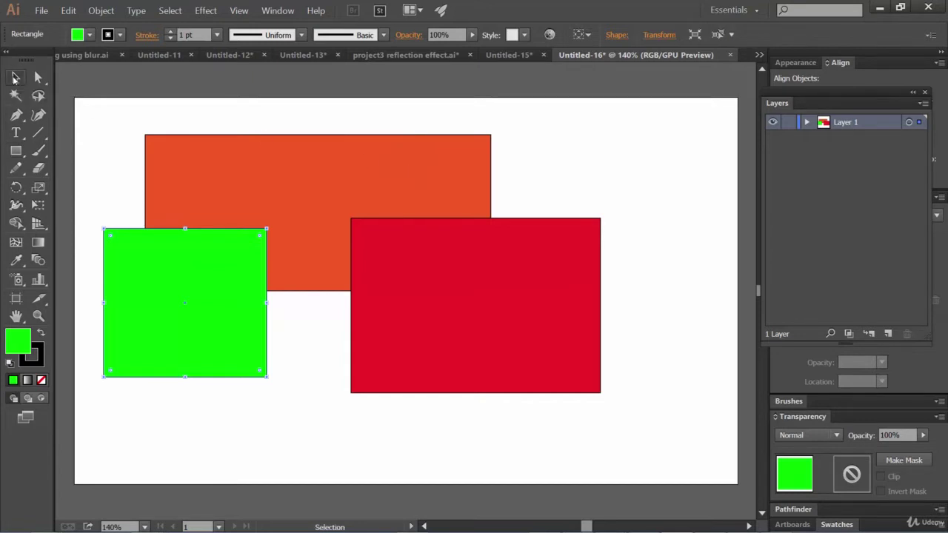
click(337, 164)
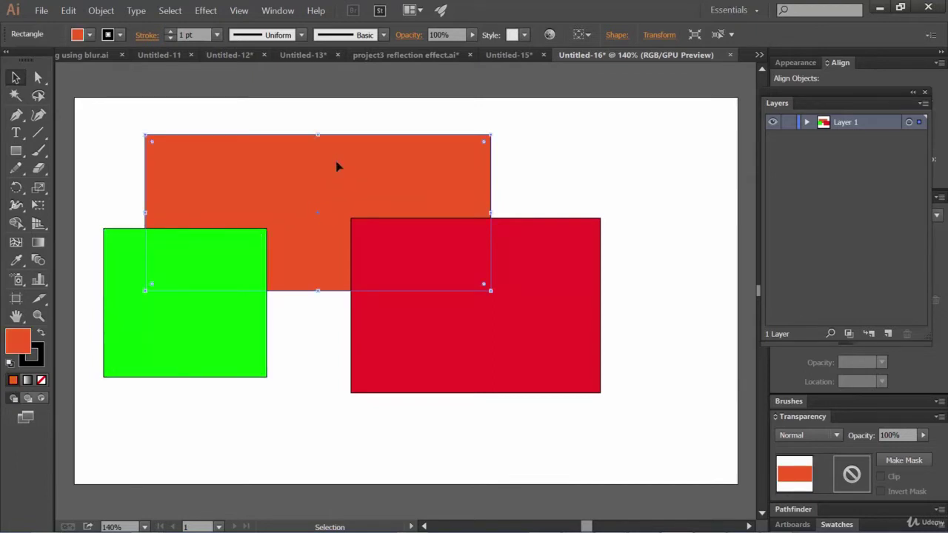
right_click(338, 164)
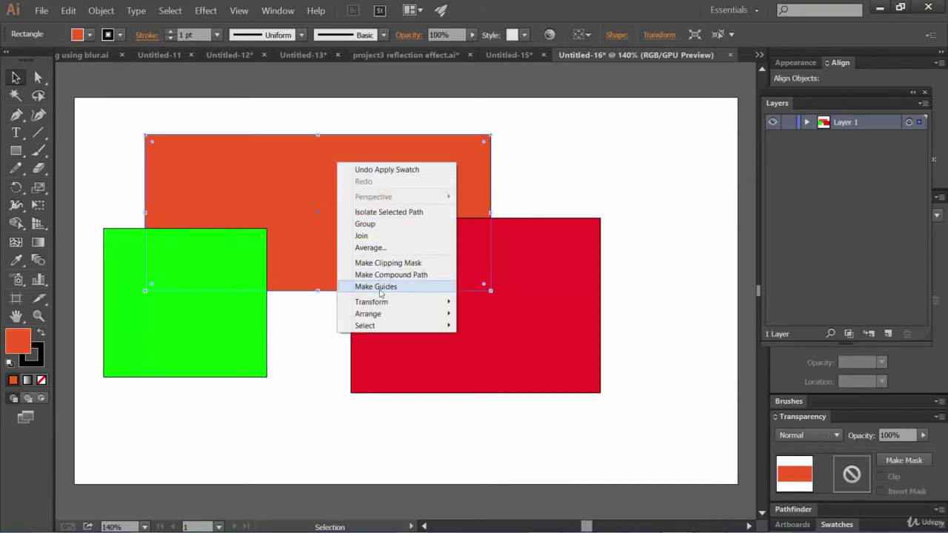
mouse_move(370, 314)
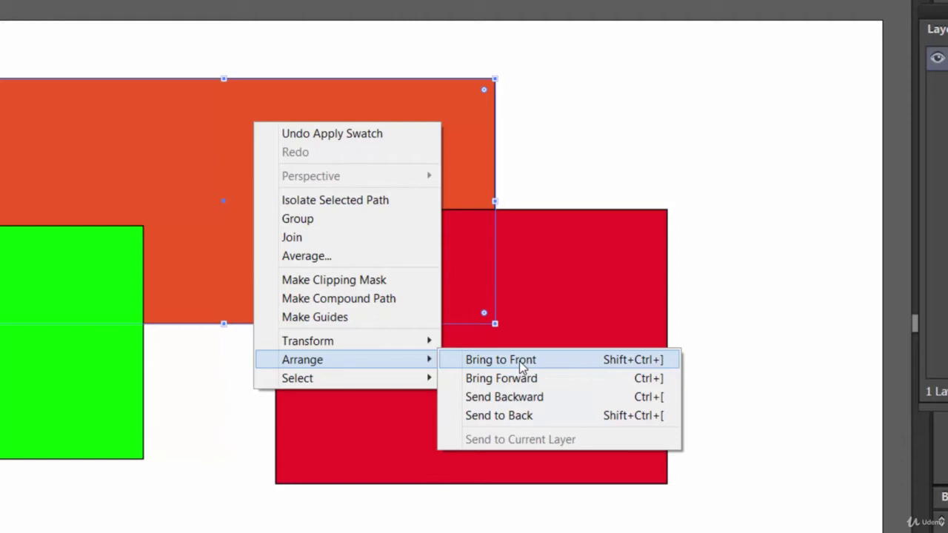
click(153, 131)
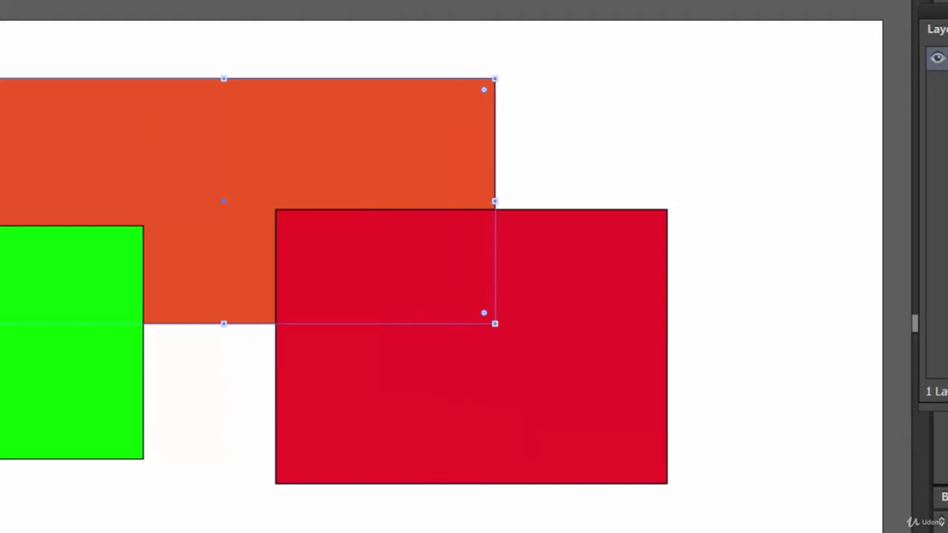
Expand Layer 1 to list its three rectangles and reposition the layer list beside the artwork.
click(926, 29)
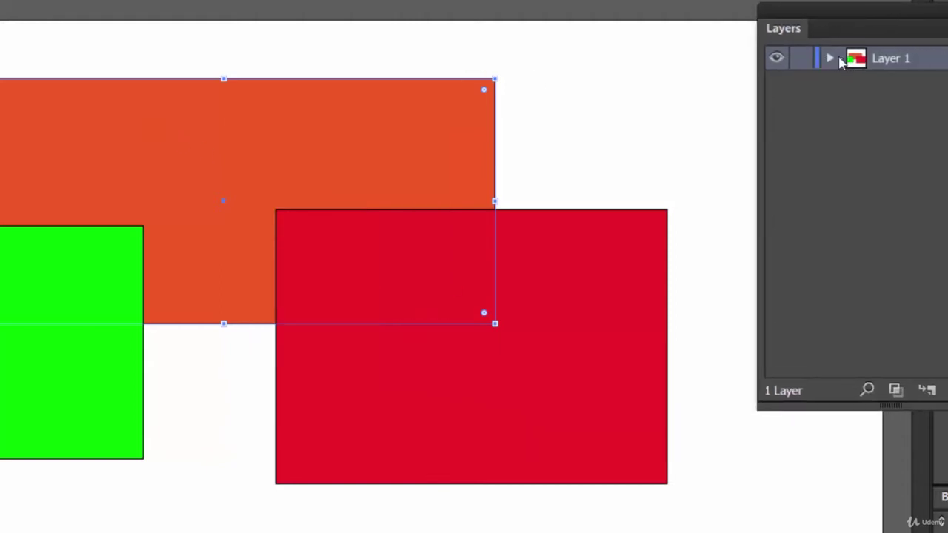
click(831, 59)
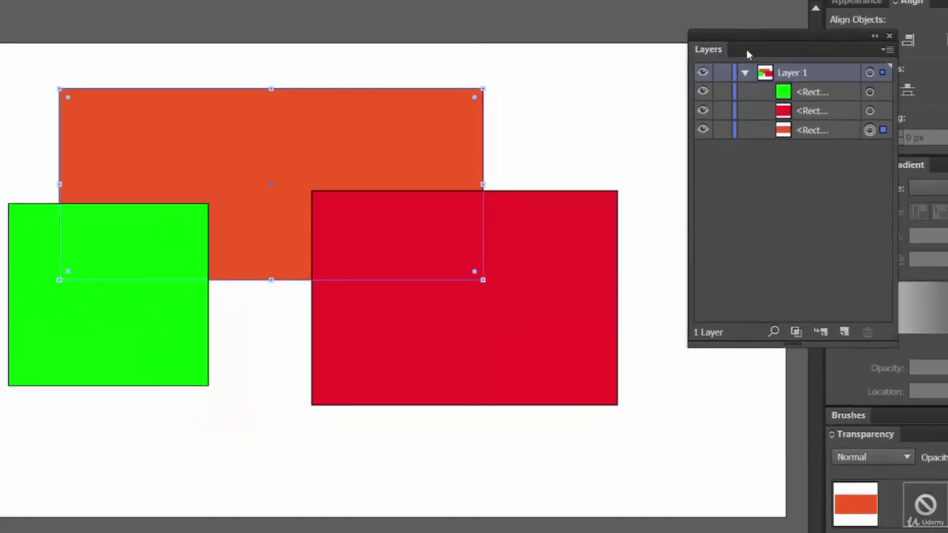
drag(746, 48, 734, 49)
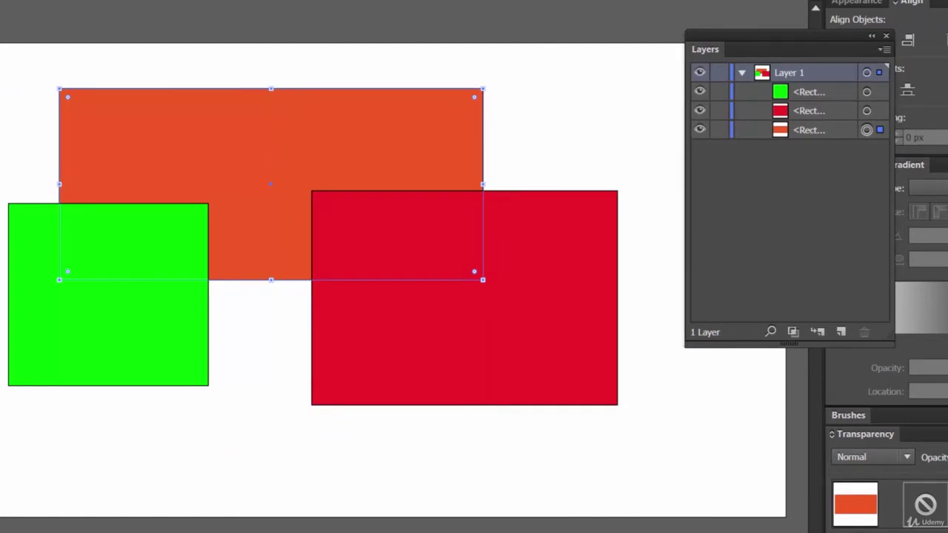
click(229, 15)
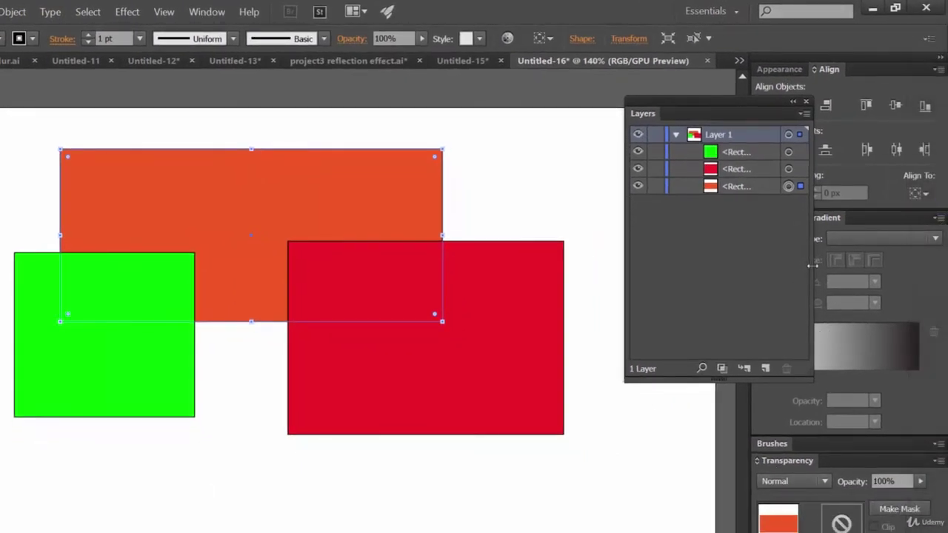
mouse_move(698, 103)
mouse_down()
mouse_move(662, 116)
mouse_move(708, 115)
mouse_up()
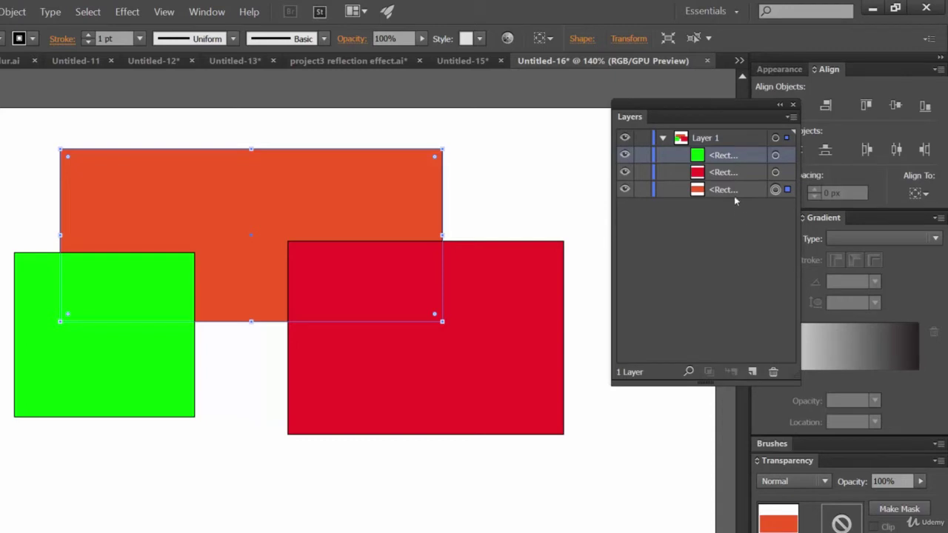
Select the green, red and orange rectangles in turn through the layer list to match each entry to its shape.
click(748, 157)
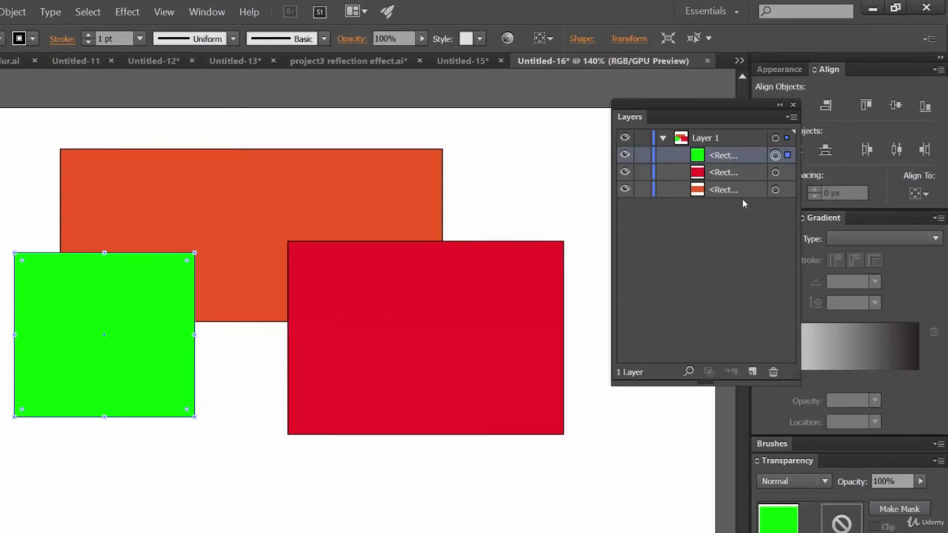
click(790, 173)
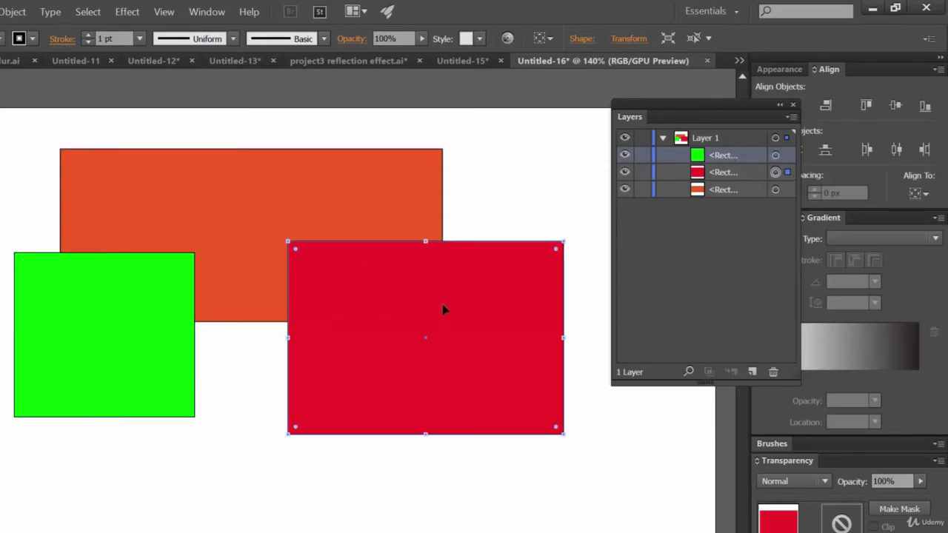
click(788, 191)
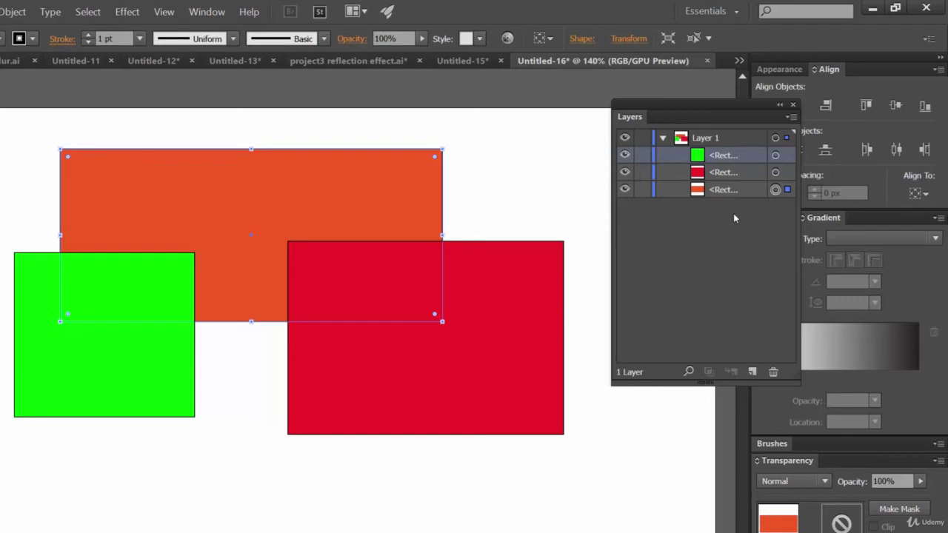
Bring the orange rectangle to the front of the stack.
right_click(403, 196)
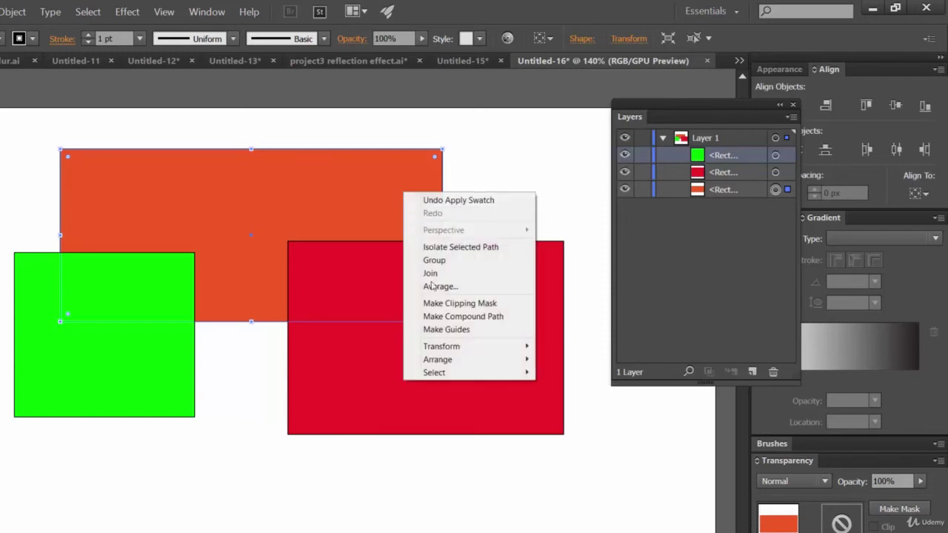
mouse_move(459, 360)
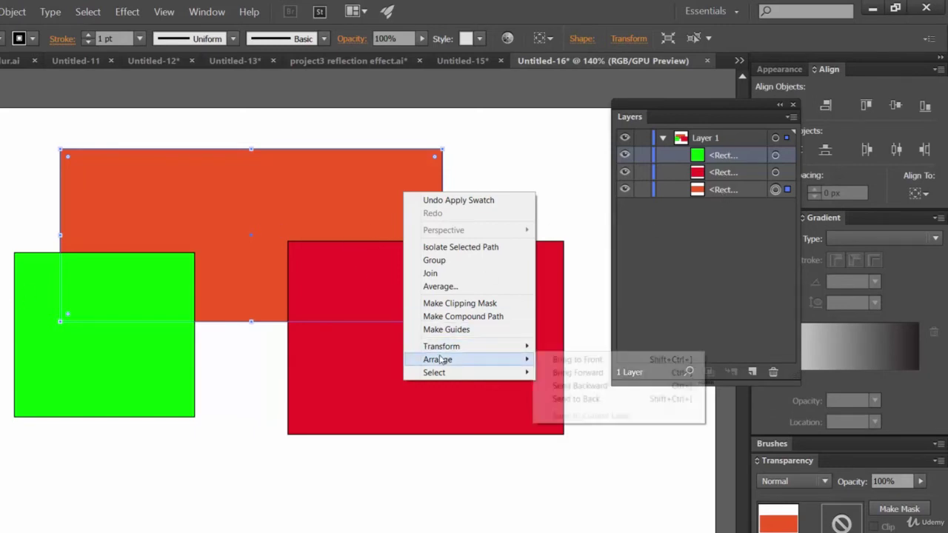
click(577, 360)
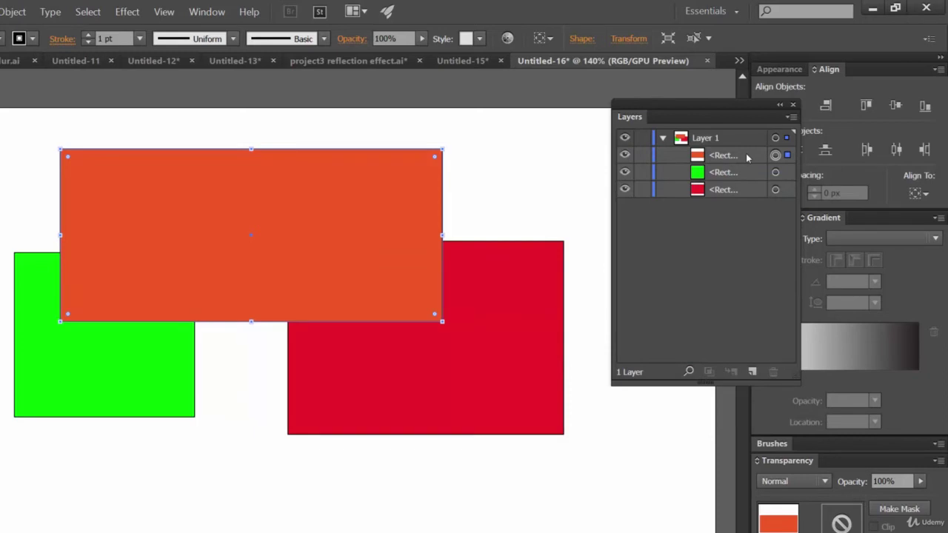
Send the orange rectangle backward twice, first behind the green rectangle and then behind the red one.
right_click(372, 255)
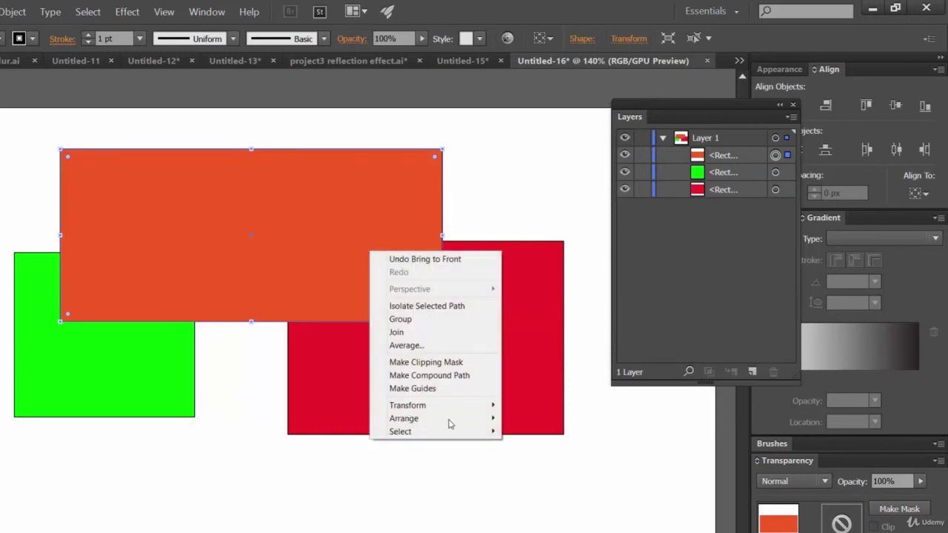
mouse_move(452, 424)
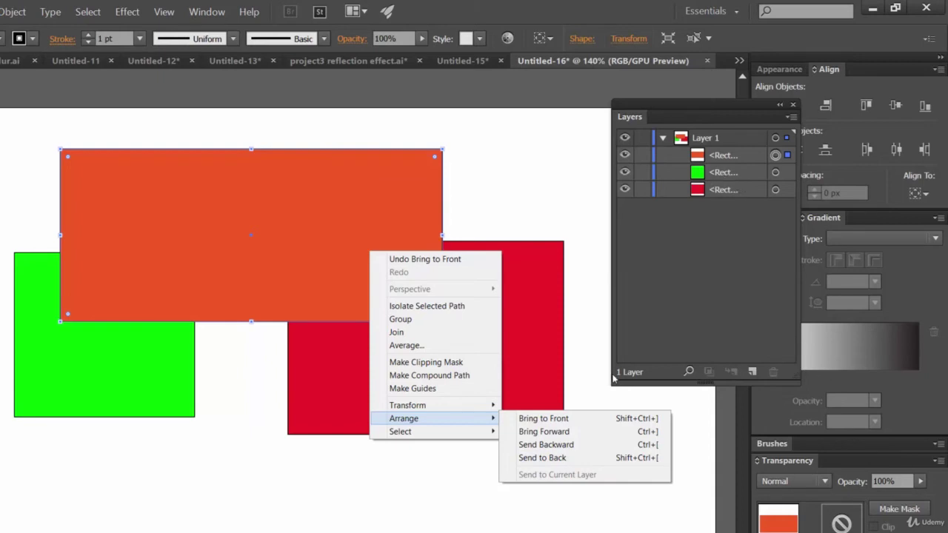
click(564, 448)
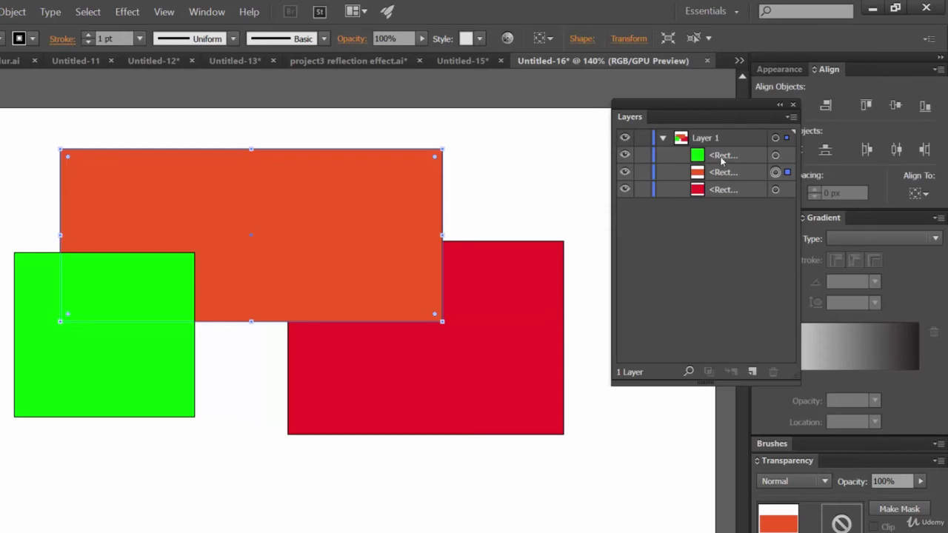
right_click(383, 201)
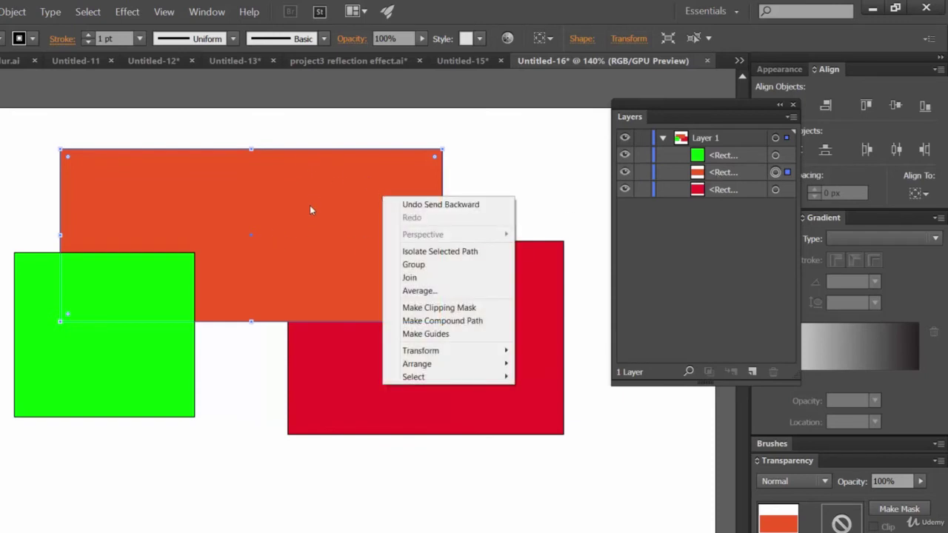
mouse_move(497, 364)
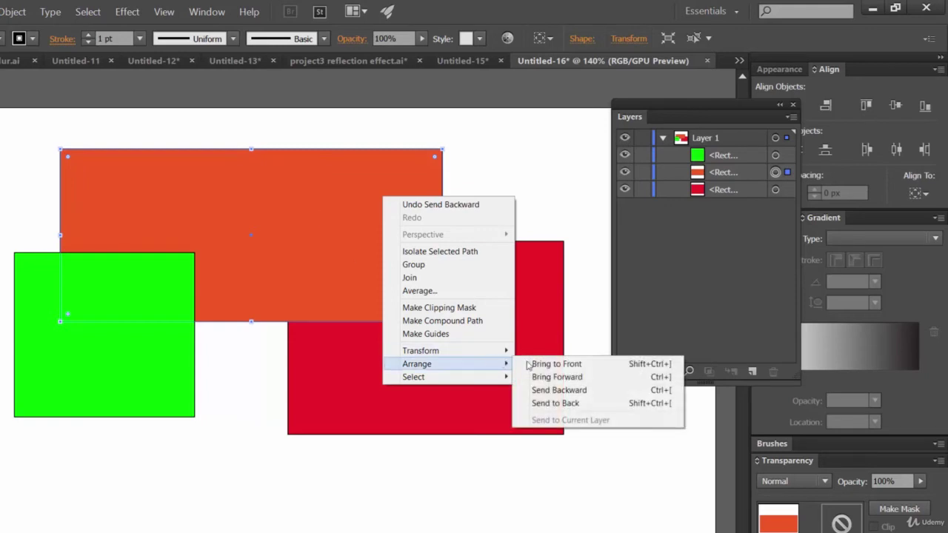
click(543, 391)
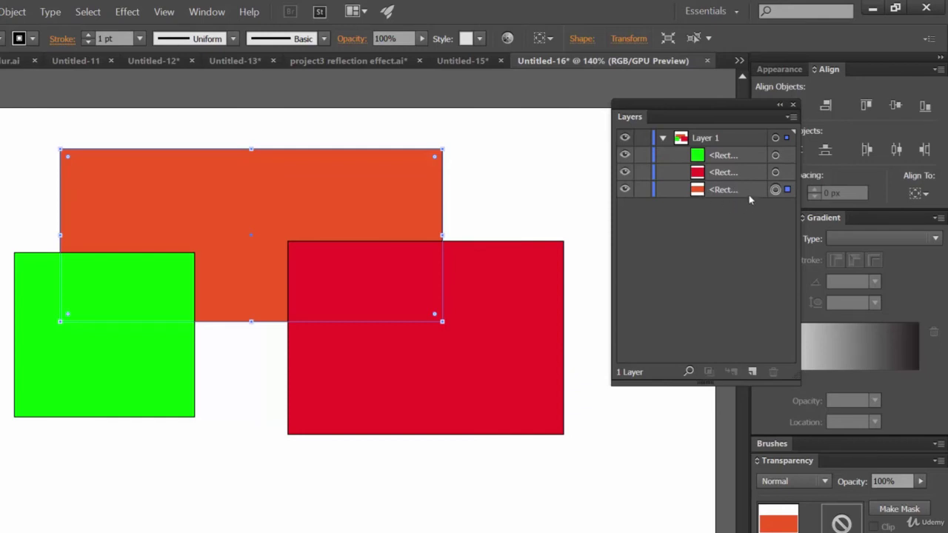
Reorder the orange rectangle to the top of Layer 1 in the layer list, then apply Send to Back to it.
drag(741, 190, 725, 155)
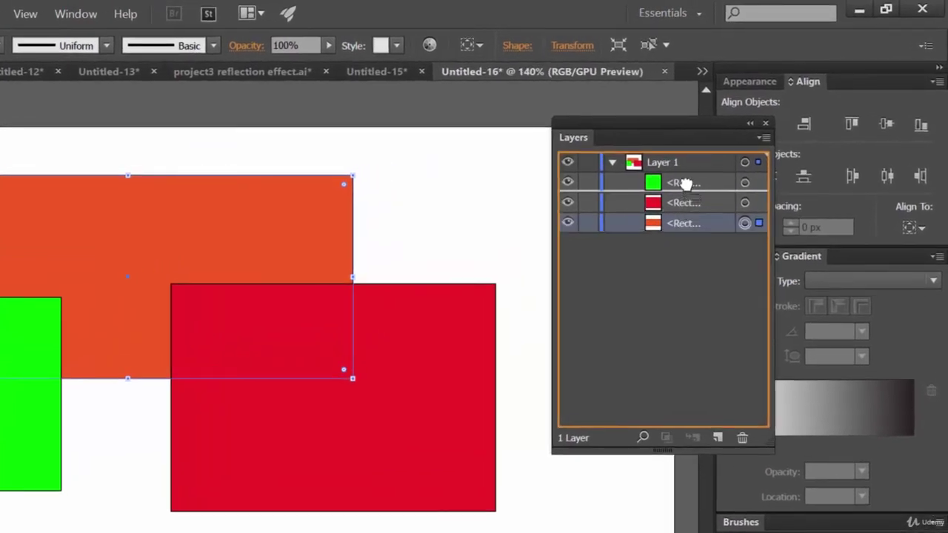
drag(685, 183, 686, 181)
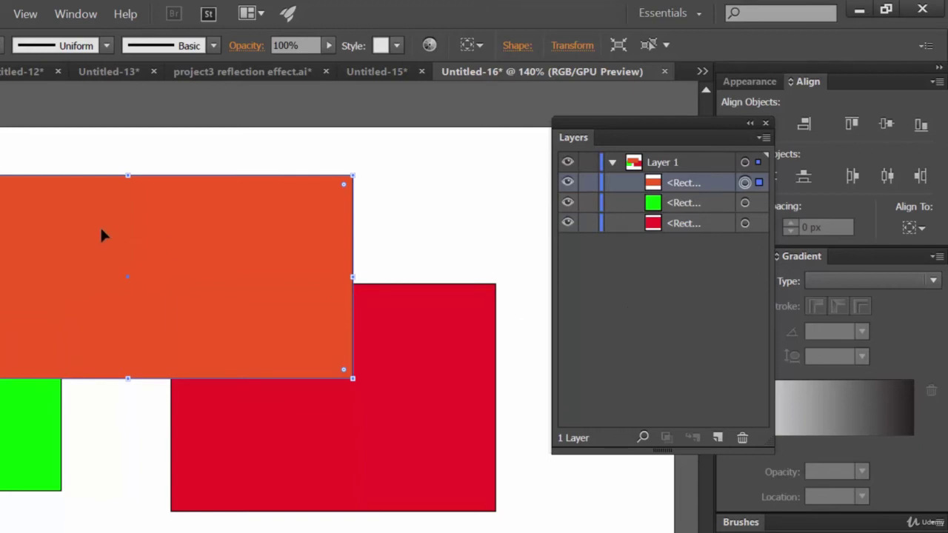
right_click(186, 265)
mouse_move(288, 460)
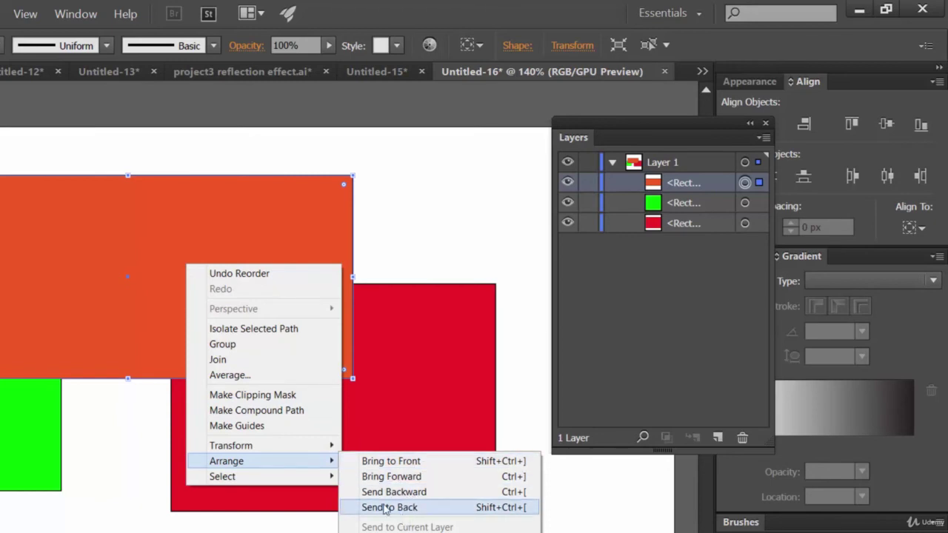
click(406, 511)
right_click(221, 273)
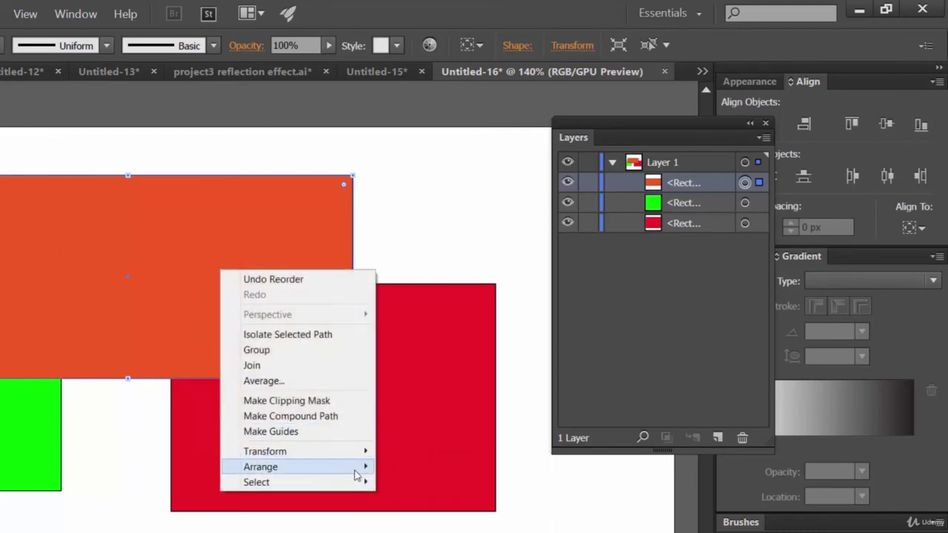
mouse_move(360, 467)
click(435, 515)
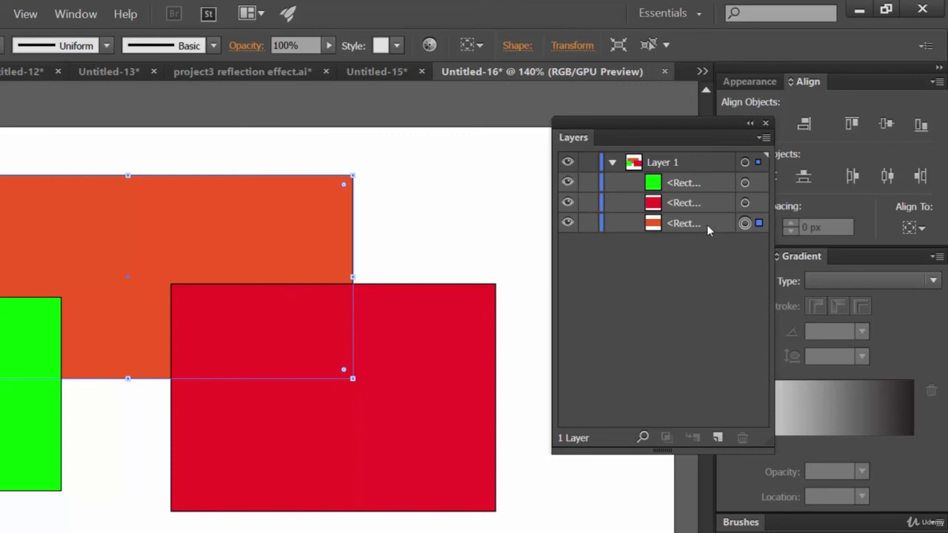
Bring the orange rectangle forward one level, between the green and red ones, and deselect it.
right_click(264, 242)
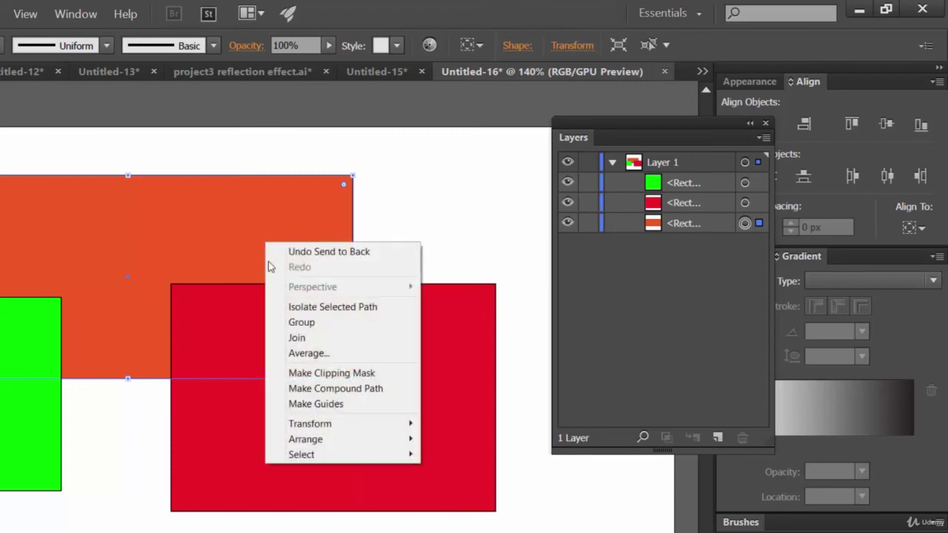
mouse_move(357, 428)
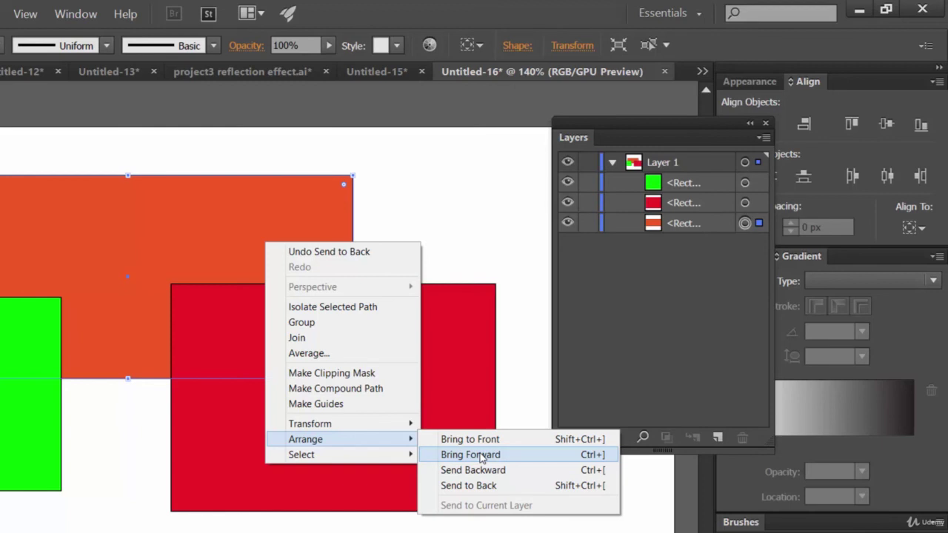
click(482, 455)
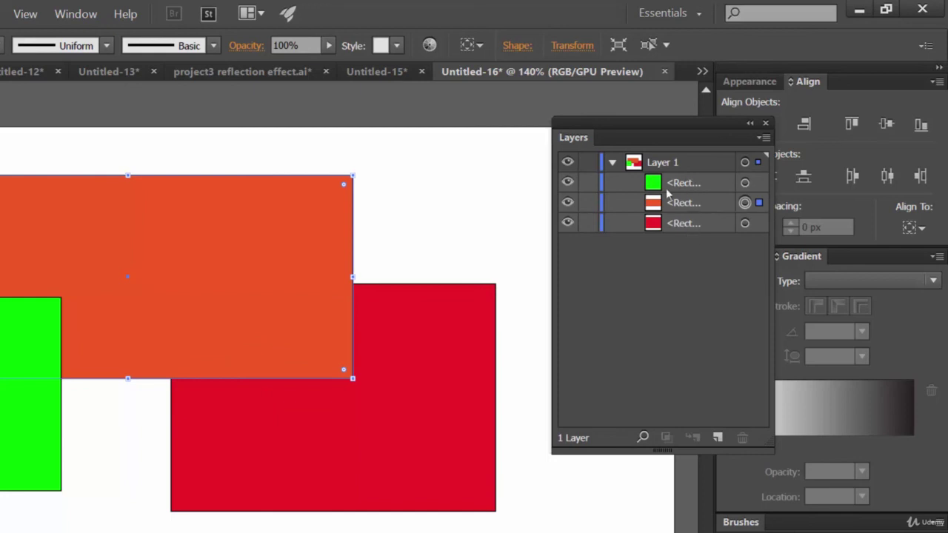
click(455, 189)
drag(705, 120, 682, 109)
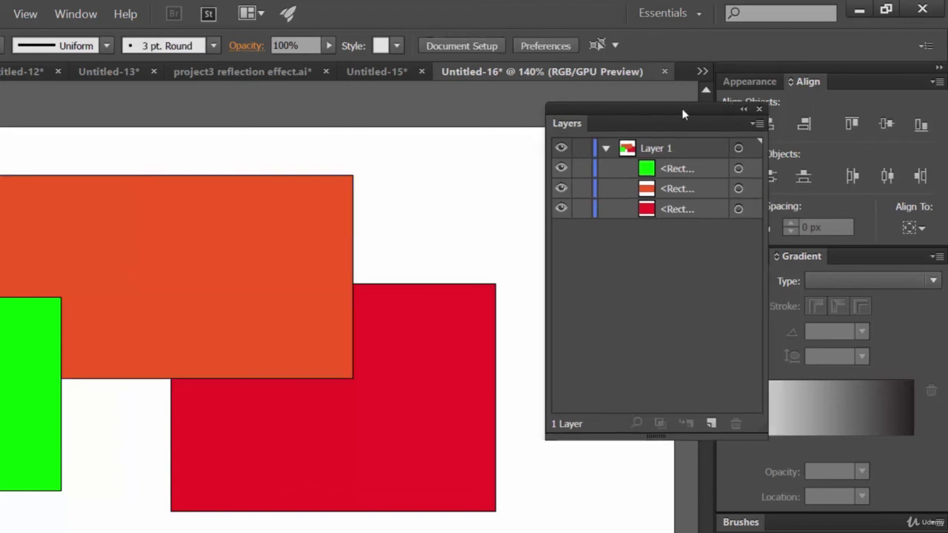